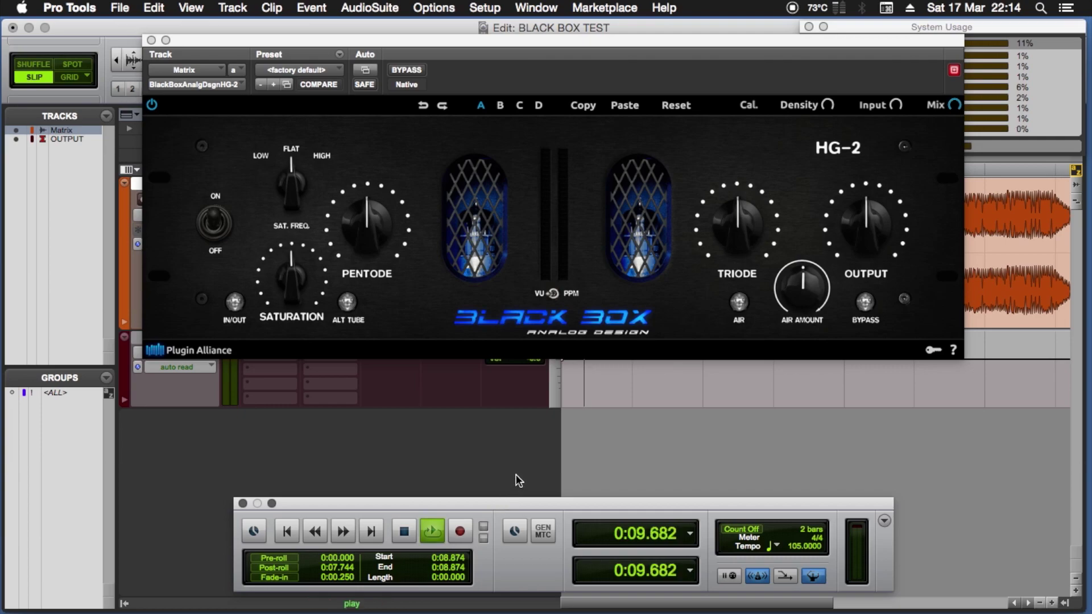
Step: Move the HG-2 plug-in window off the session's main counter and toggle the unit's On/Off switch, leaving it on
{"action": "left_click_drag", "start_coordinate": [536, 37], "coordinate": [558, 72]}
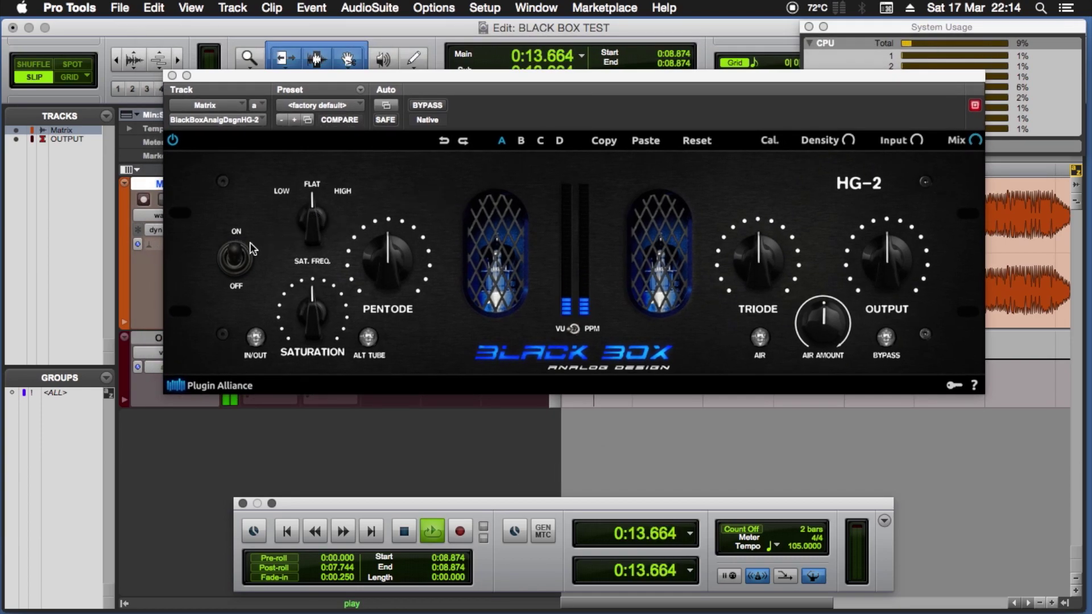
{"action": "left_click", "coordinate": [238, 256]}
{"action": "left_click", "coordinate": [239, 257]}
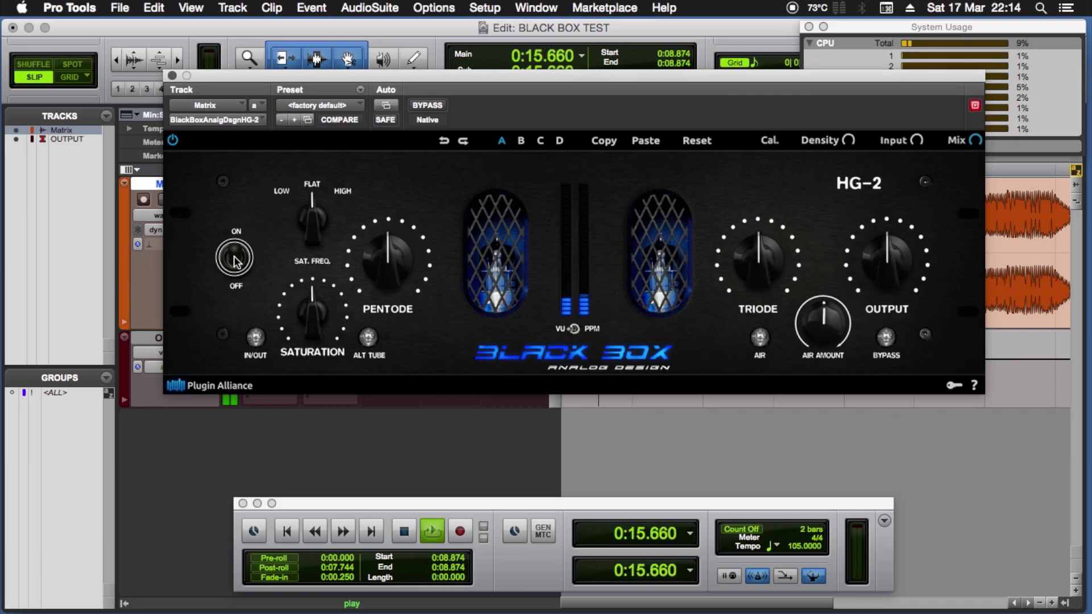
{"action": "left_click", "coordinate": [234, 271]}
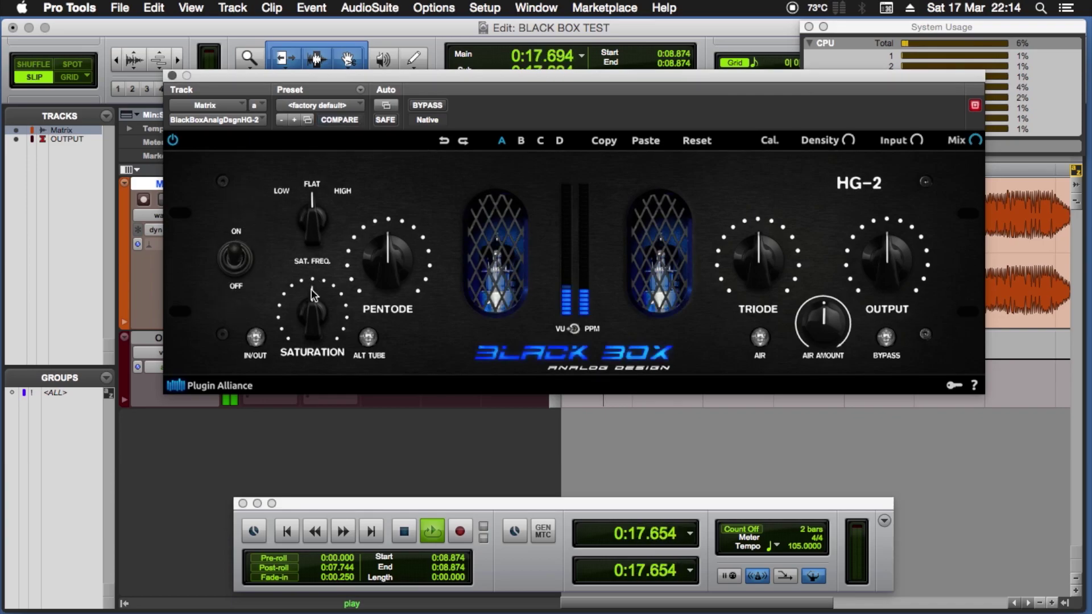
Step: Switch the saturation circuit in with Saturation raised to about 2 o'clock, and enable Air
{"action": "left_click", "coordinate": [255, 338]}
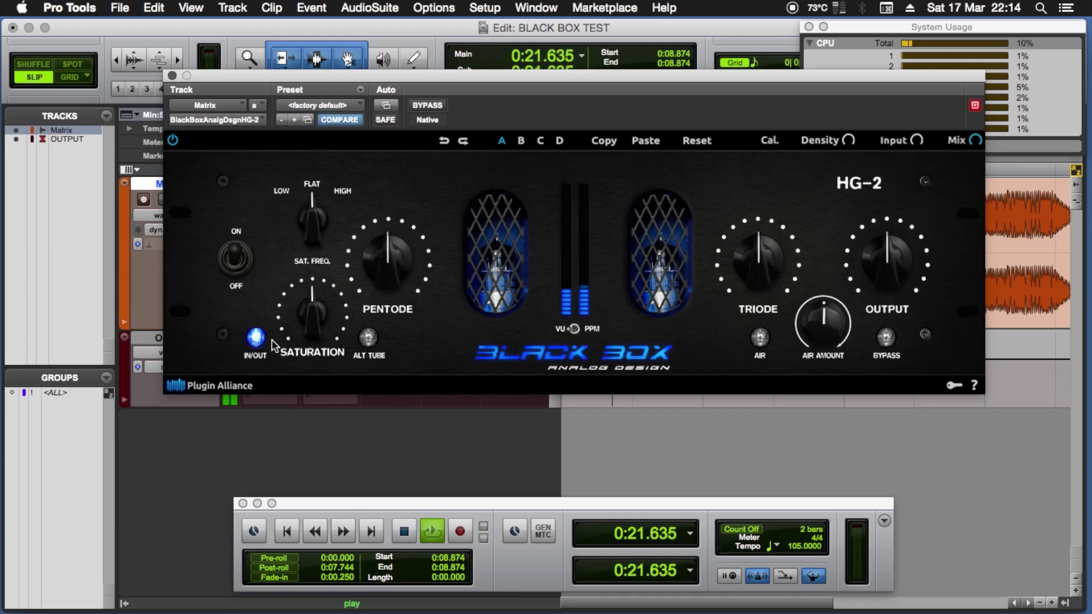
{"action": "left_click_drag", "start_coordinate": [313, 313], "coordinate": [313, 278]}
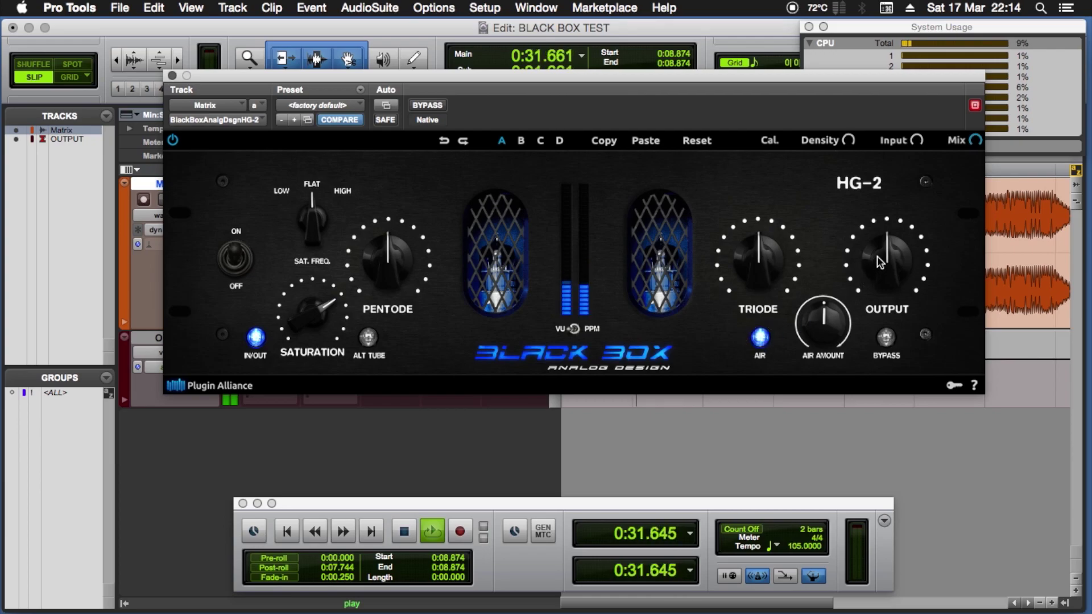
Step: Lower Output to just left of centre and turn Air Amount up to maximum
{"action": "left_click_drag", "start_coordinate": [885, 259], "coordinate": [884, 263]}
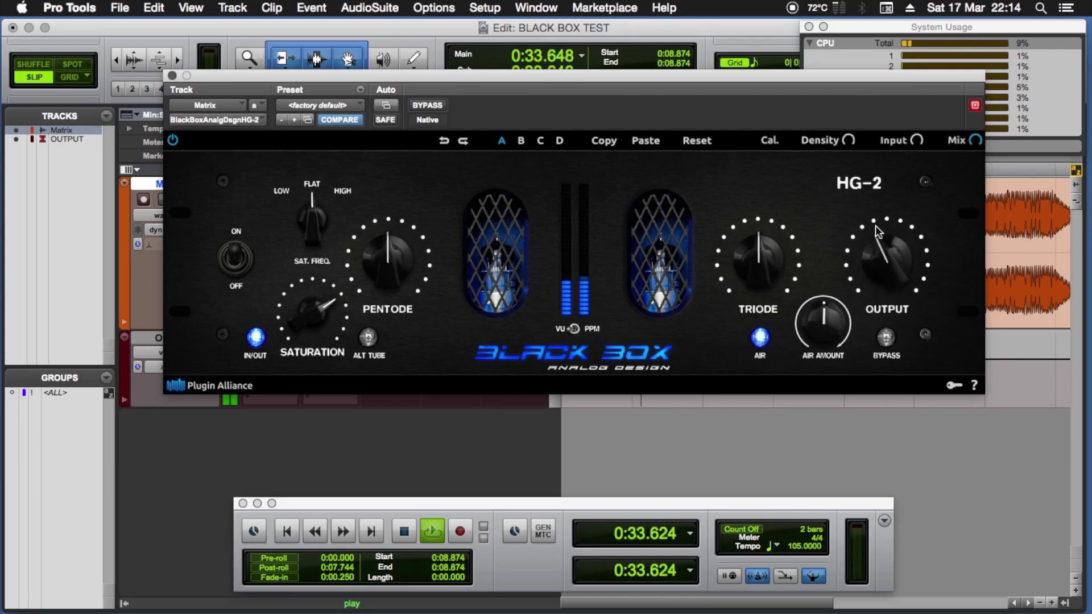
{"action": "left_click_drag", "start_coordinate": [889, 244], "coordinate": [889, 226]}
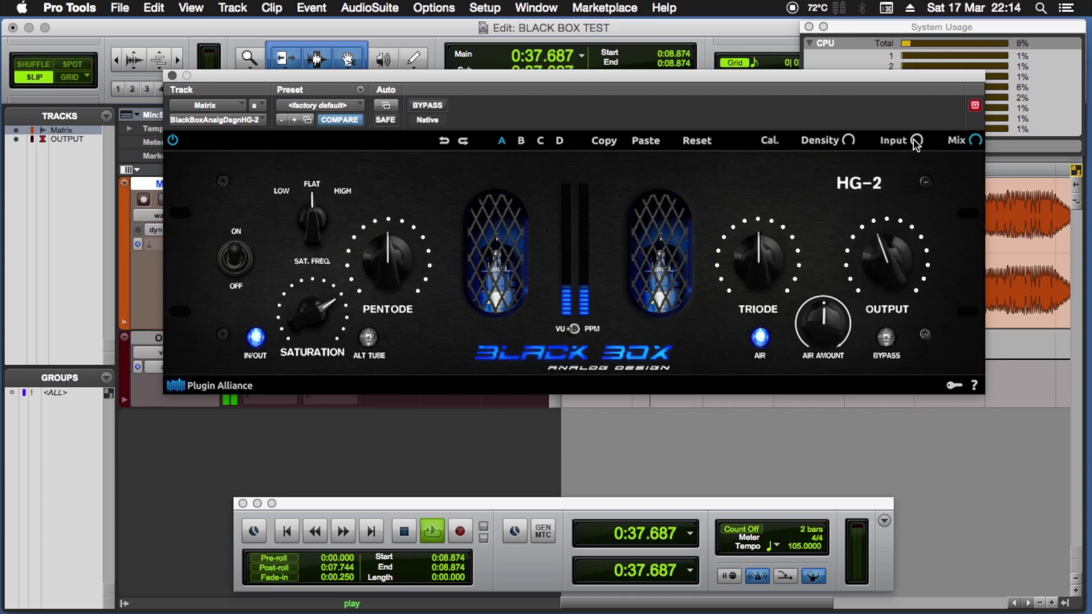
{"action": "left_click_drag", "start_coordinate": [830, 322], "coordinate": [834, 244]}
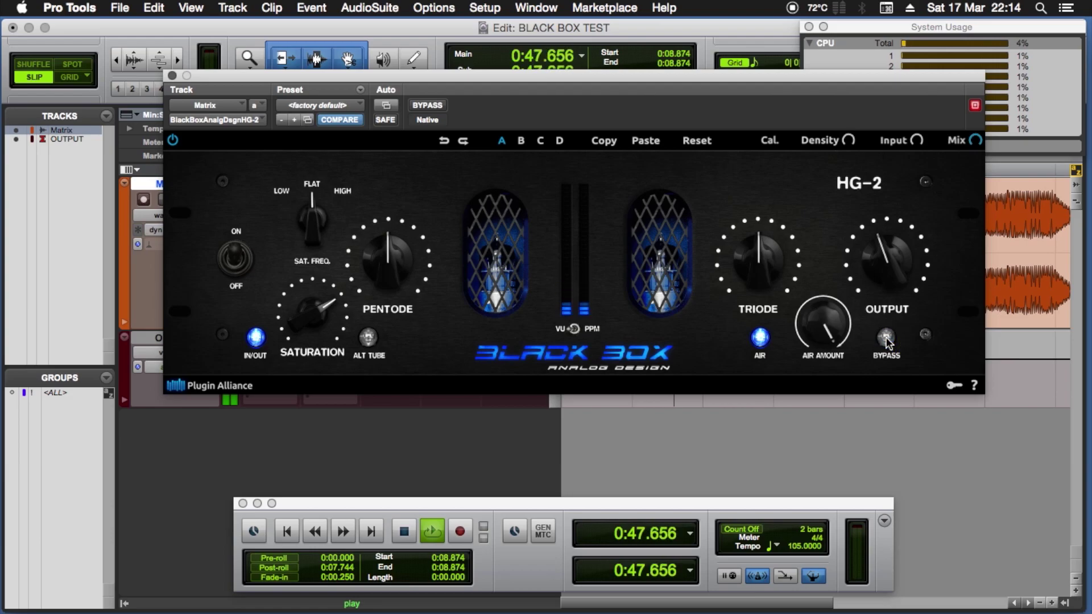
Step: Raise Triode to about 1 o'clock and trim Output to about 11 o'clock, comparing the level with the plug-in bypassed
{"action": "mouse_move", "coordinate": [751, 265]}
{"action": "left_mouse_down"}
{"action": "mouse_move", "coordinate": [758, 217]}
{"action": "mouse_move", "coordinate": [757, 246]}
{"action": "left_mouse_up"}
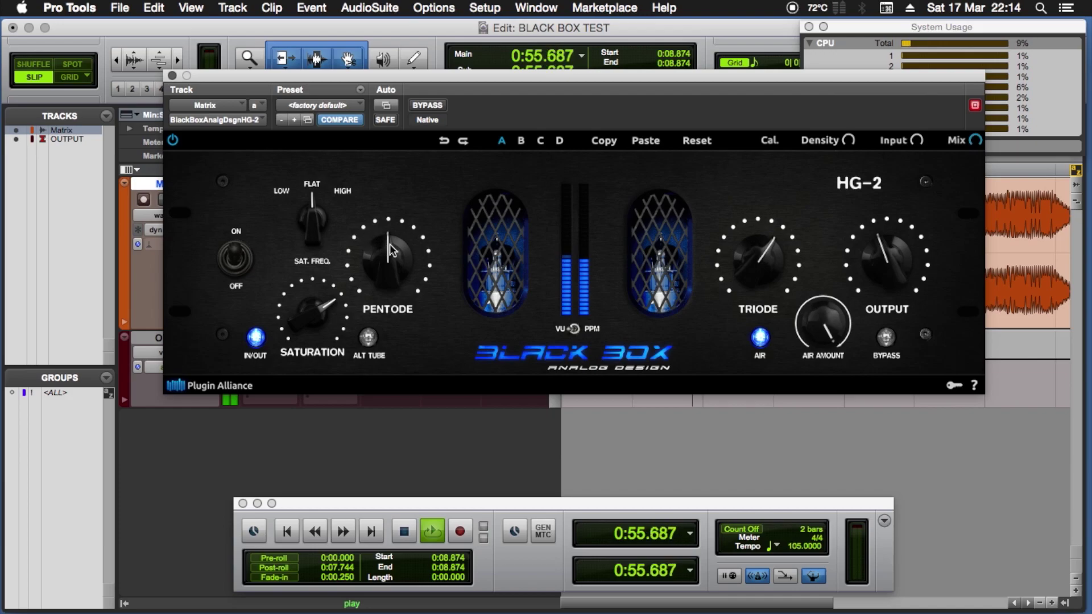
{"action": "left_click_drag", "start_coordinate": [876, 255], "coordinate": [875, 252]}
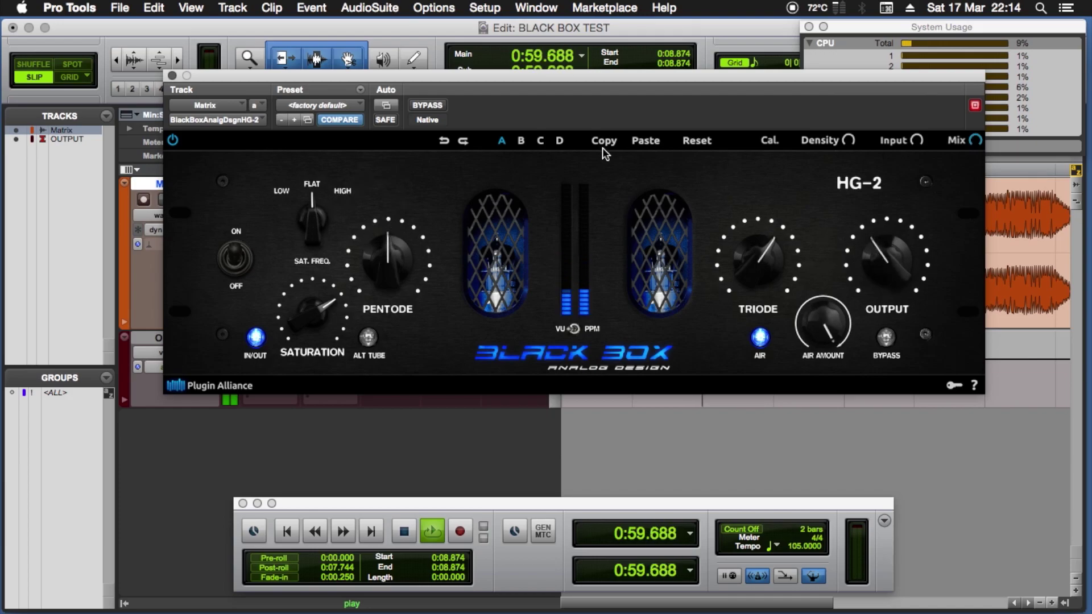
{"action": "left_click", "coordinate": [434, 105]}
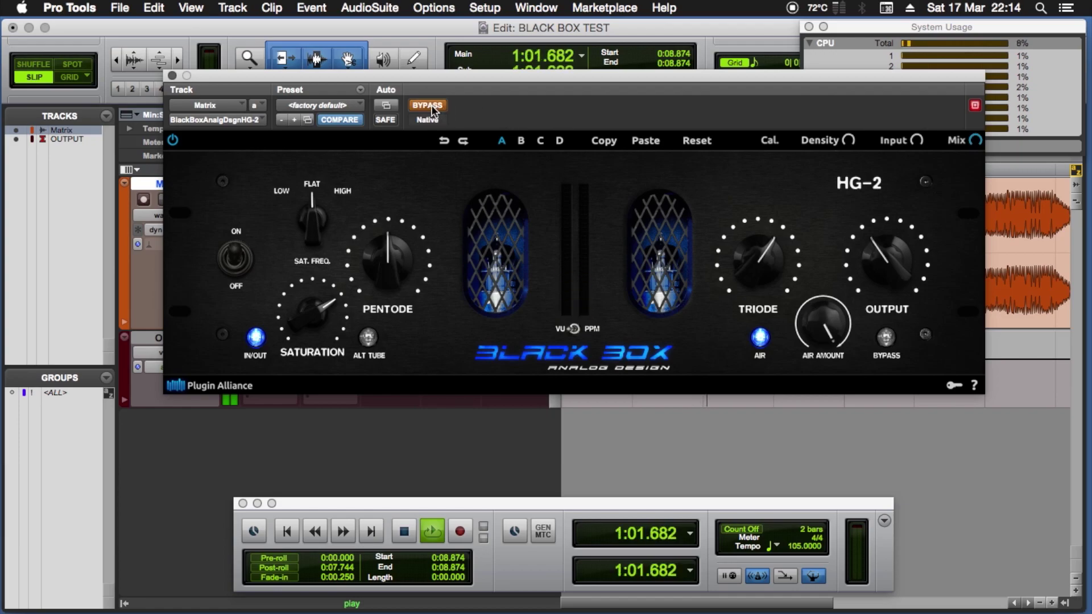
{"action": "left_click", "coordinate": [432, 104]}
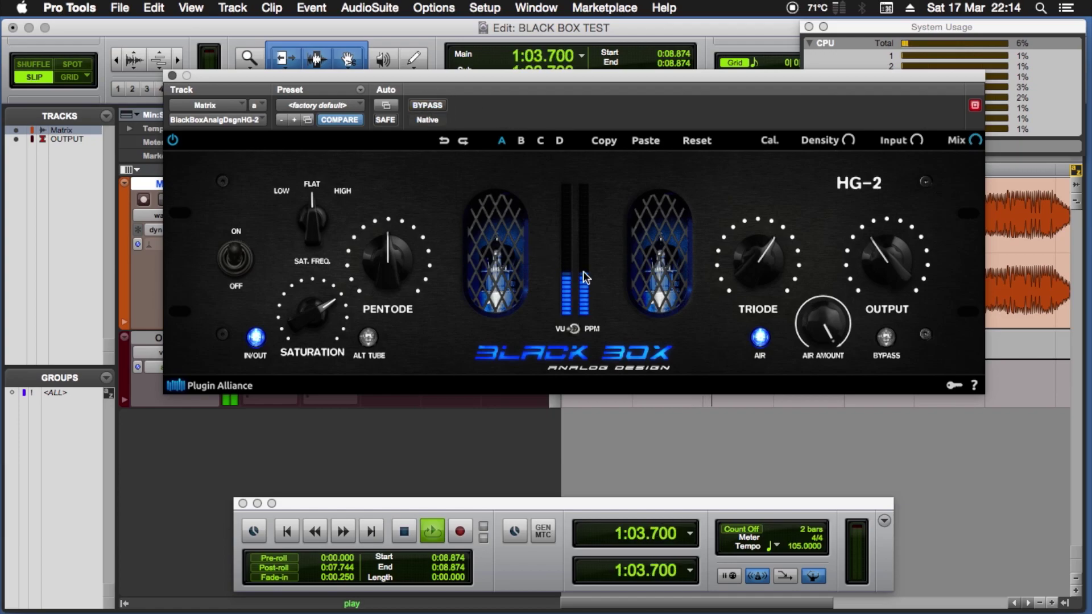
Step: Switch metering to PPM and raise Pentode to about 3 o'clock, compensating with Output at about 10 o'clock
{"action": "left_click", "coordinate": [572, 328]}
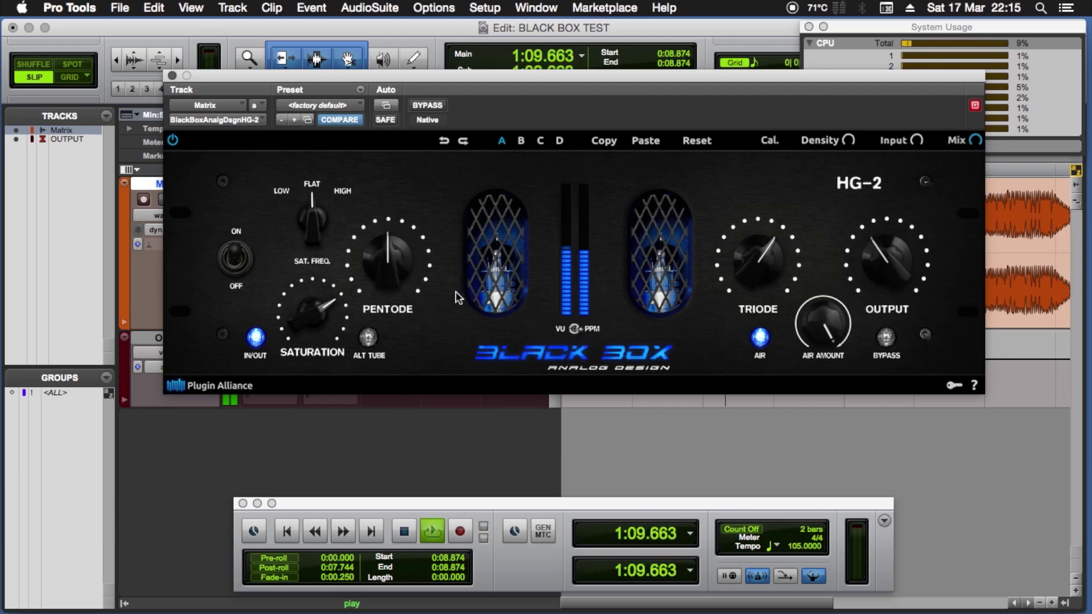
{"action": "left_click_drag", "start_coordinate": [387, 254], "coordinate": [481, 254]}
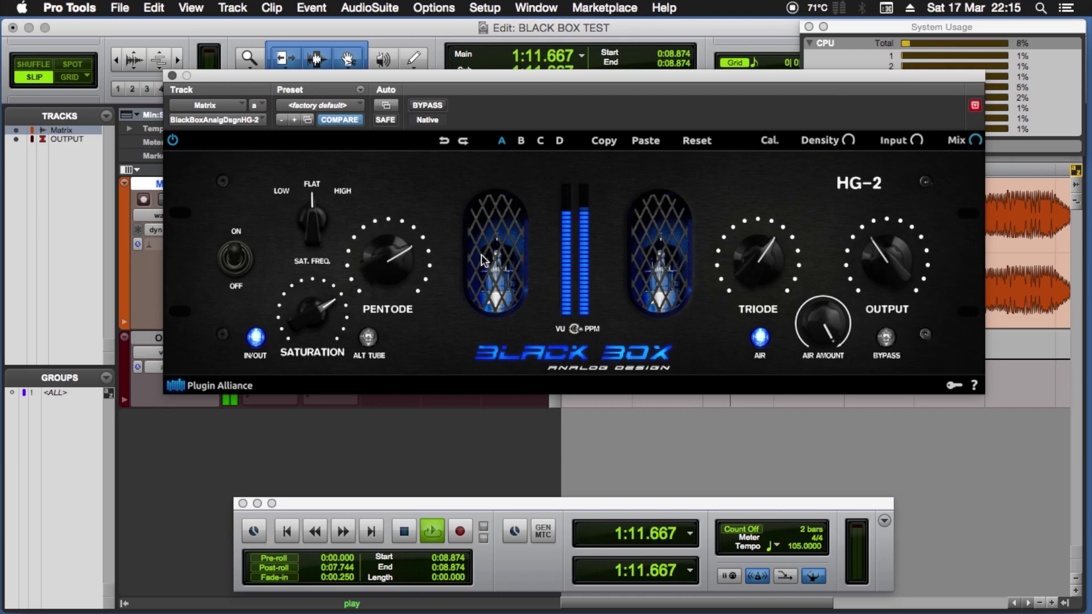
{"action": "left_click_drag", "start_coordinate": [876, 253], "coordinate": [832, 269]}
{"action": "left_click_drag", "start_coordinate": [409, 273], "coordinate": [400, 256]}
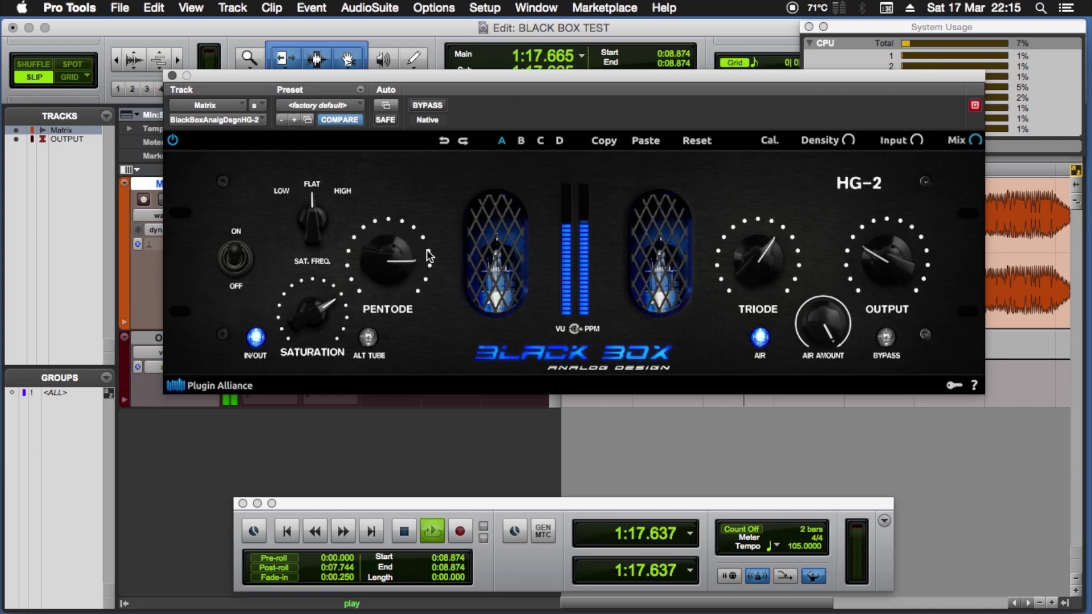
{"action": "left_click_drag", "start_coordinate": [884, 259], "coordinate": [887, 268]}
Step: Compare the processed sound with the plug-in bypassed and trim Output slightly lower
{"action": "left_click", "coordinate": [443, 108]}
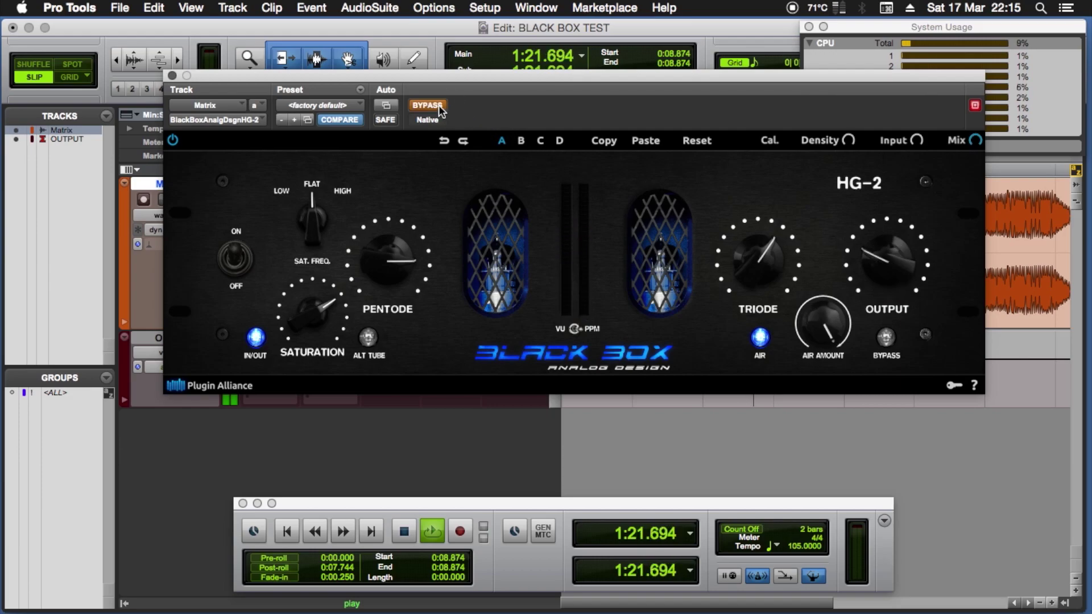
{"action": "left_click", "coordinate": [438, 105]}
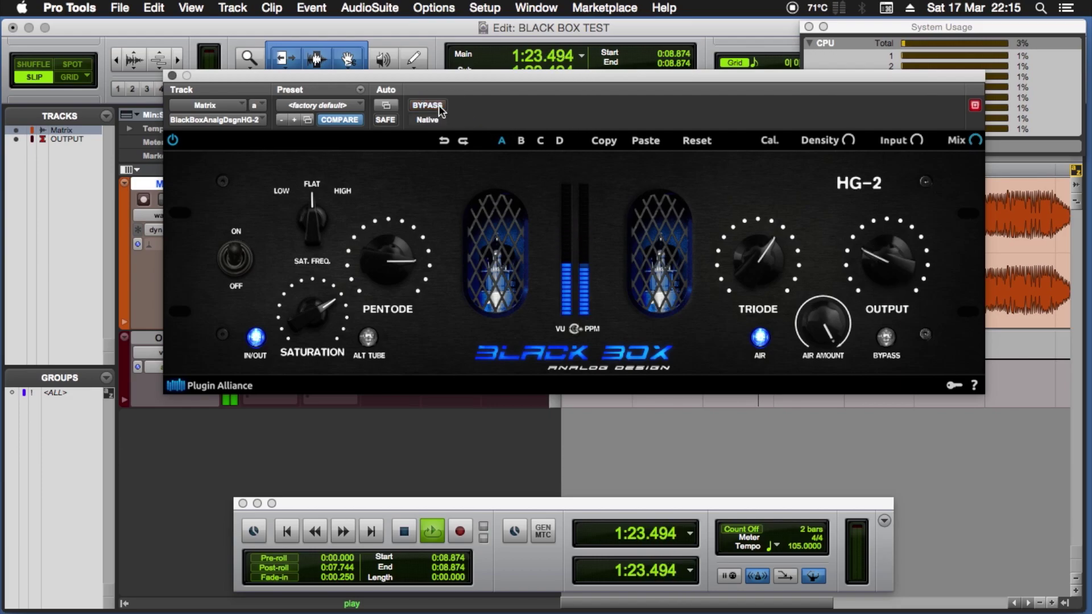
{"action": "left_click", "coordinate": [377, 260]}
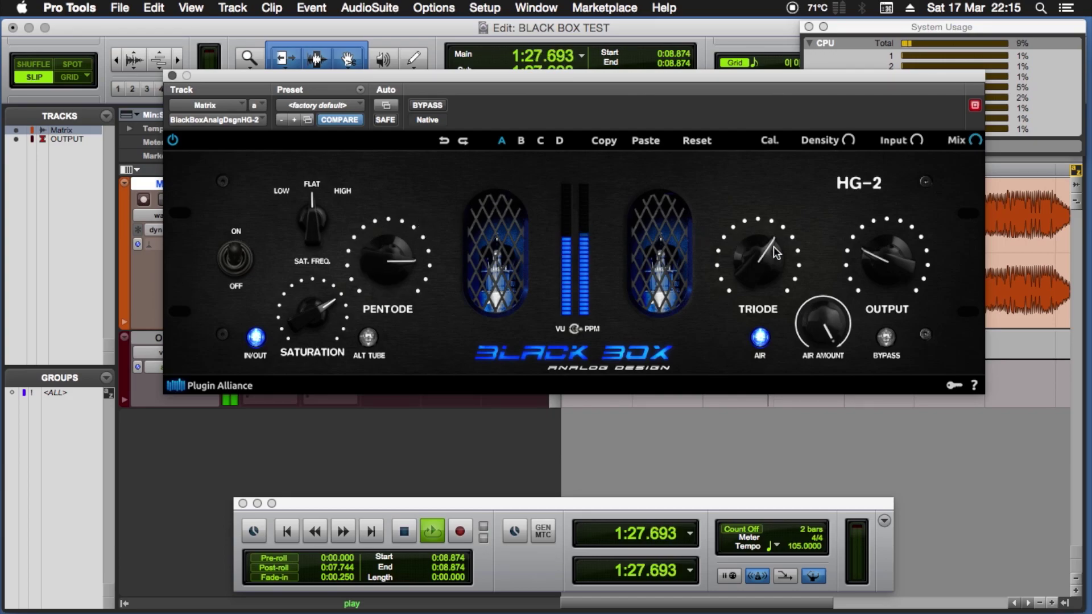
{"action": "left_click", "coordinate": [883, 260]}
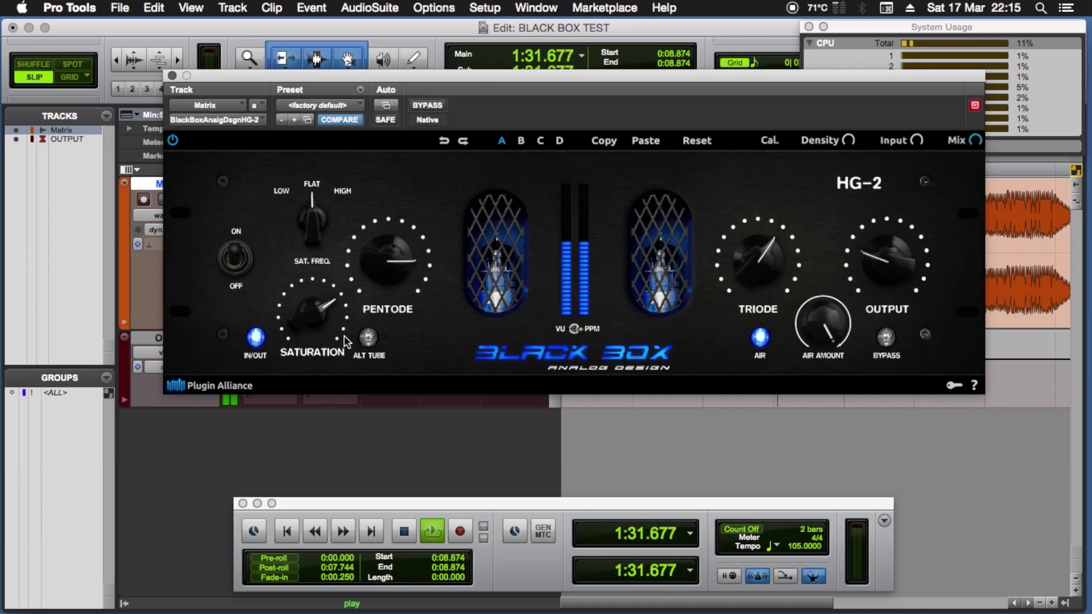
Step: Audition the Alt Tube option and leave it engaged
{"action": "left_click", "coordinate": [369, 338]}
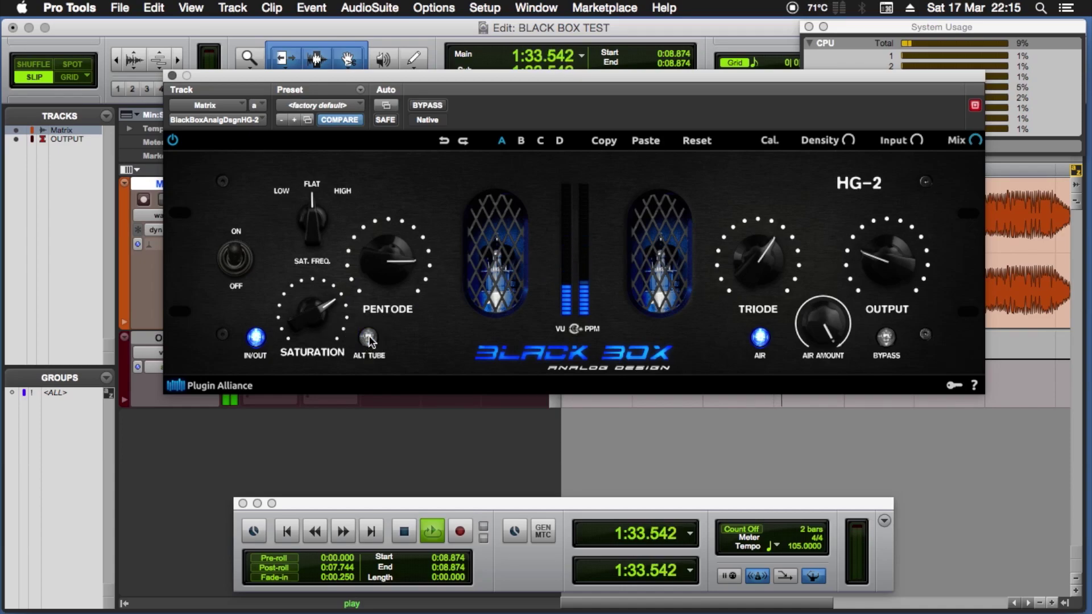
{"action": "left_click", "coordinate": [367, 338]}
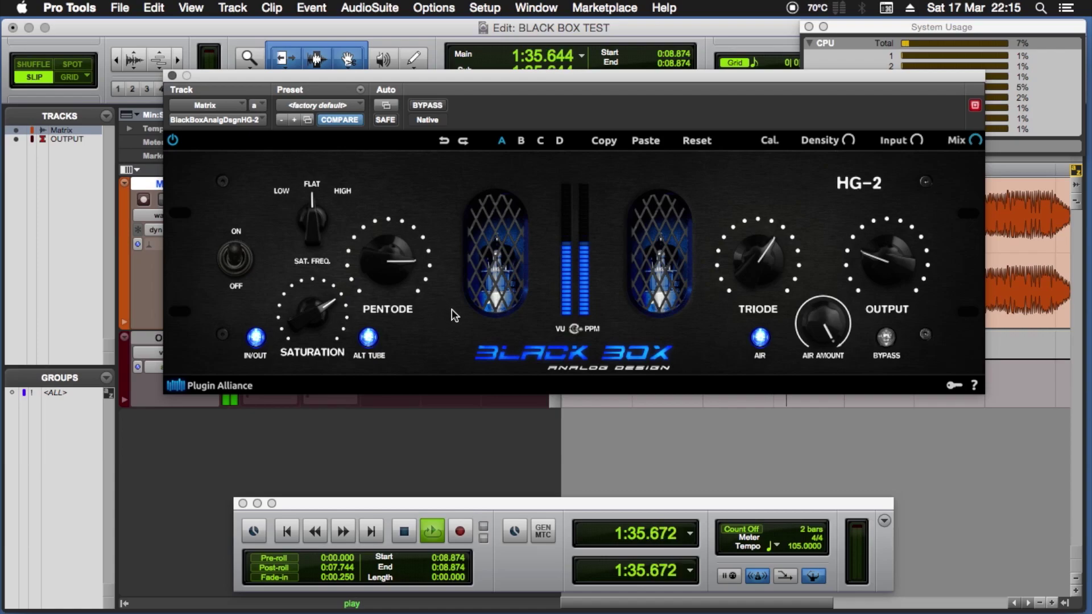
Step: Try Sat. Freq. at Low, reduce Saturation to about 1 o'clock, and set Sat. Freq. to High
{"action": "left_click_drag", "start_coordinate": [308, 221], "coordinate": [293, 222]}
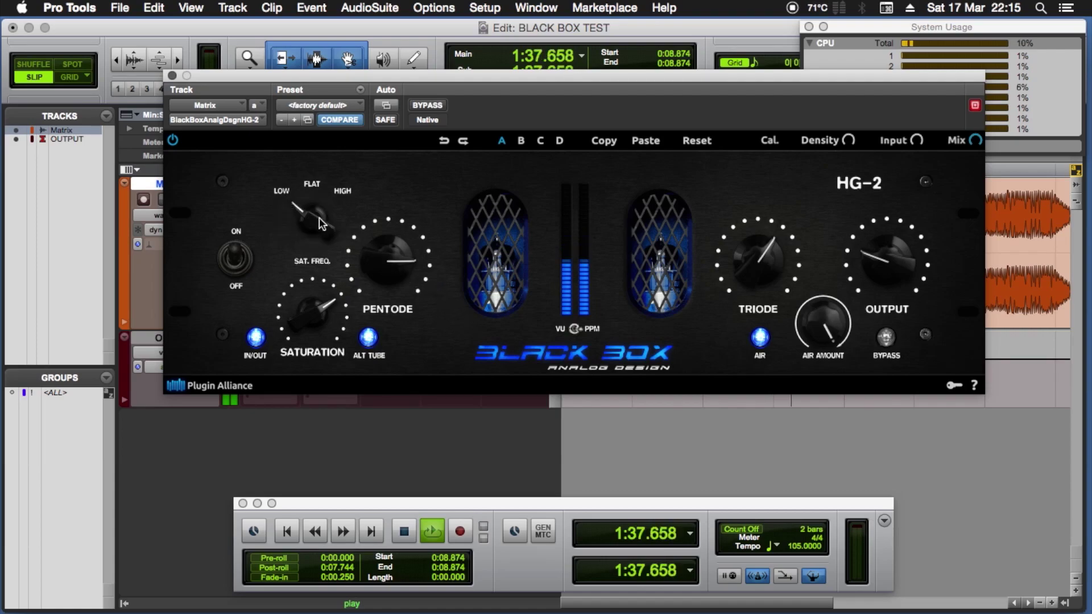
{"action": "left_click_drag", "start_coordinate": [312, 307], "coordinate": [300, 331]}
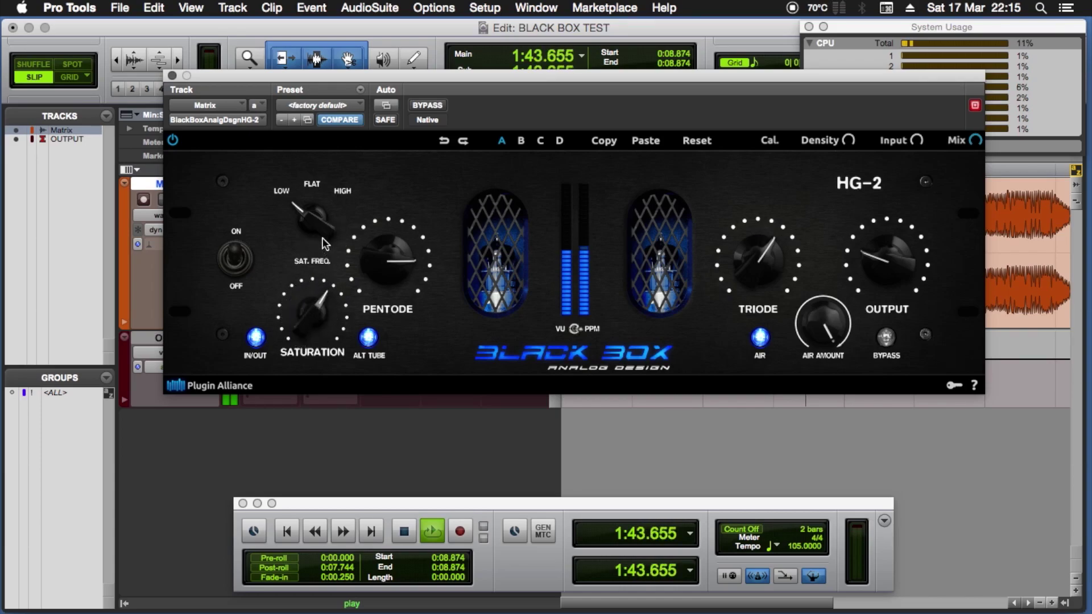
{"action": "left_click_drag", "start_coordinate": [310, 221], "coordinate": [317, 209]}
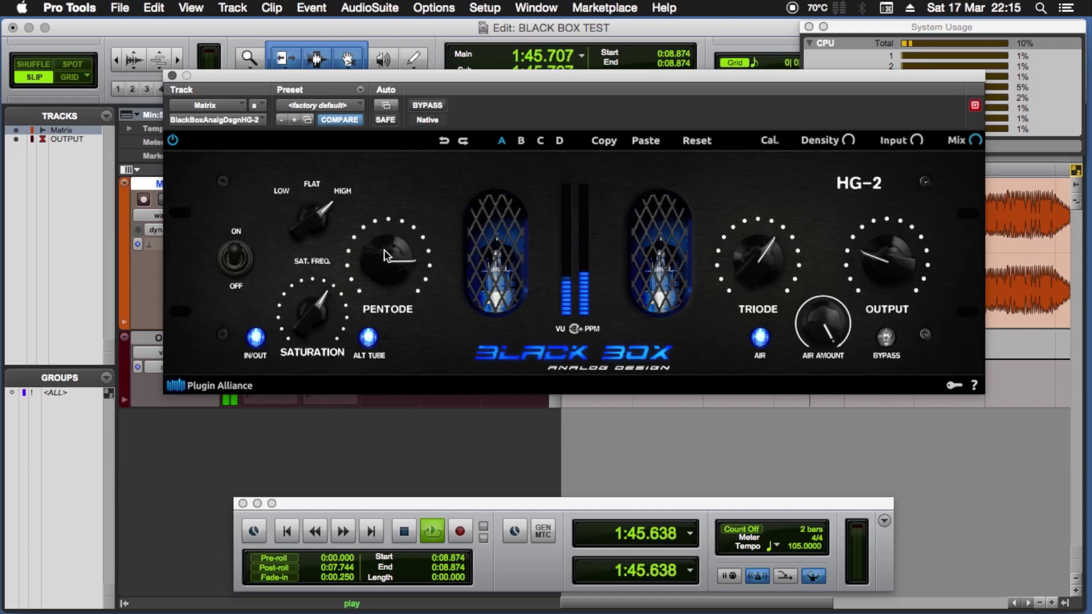
Step: Toggle Air off and back on, and turn Air Amount down to minimum
{"action": "left_click", "coordinate": [760, 339]}
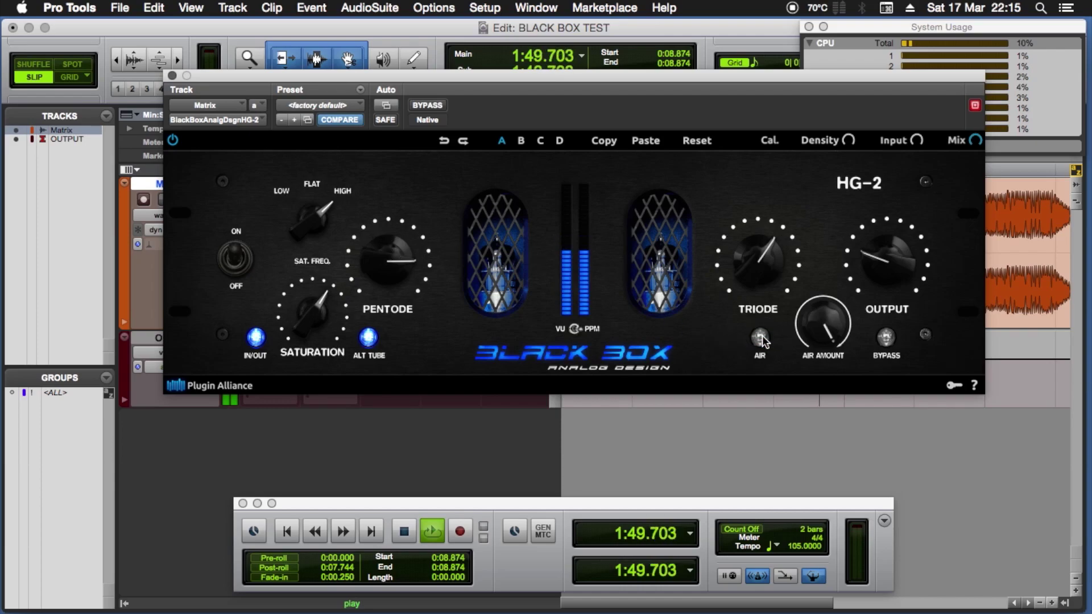
{"action": "left_click", "coordinate": [760, 339]}
{"action": "left_click_drag", "start_coordinate": [812, 330], "coordinate": [742, 381]}
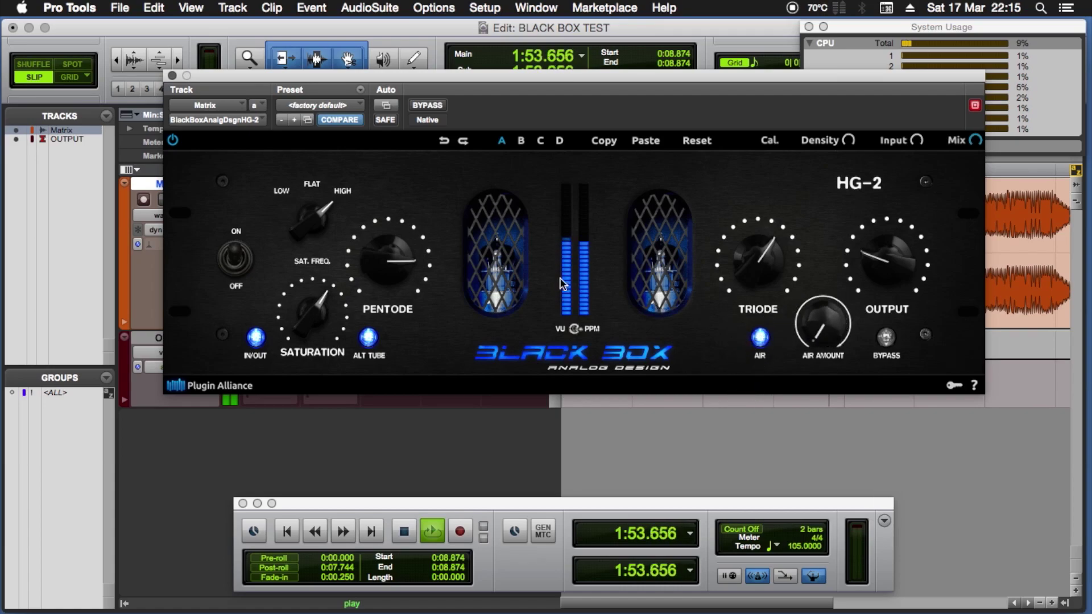
Step: Ease Pentode back slightly and turn Triode up to maximum, comparing the result with the plug-in bypassed
{"action": "left_click_drag", "start_coordinate": [404, 250], "coordinate": [400, 248]}
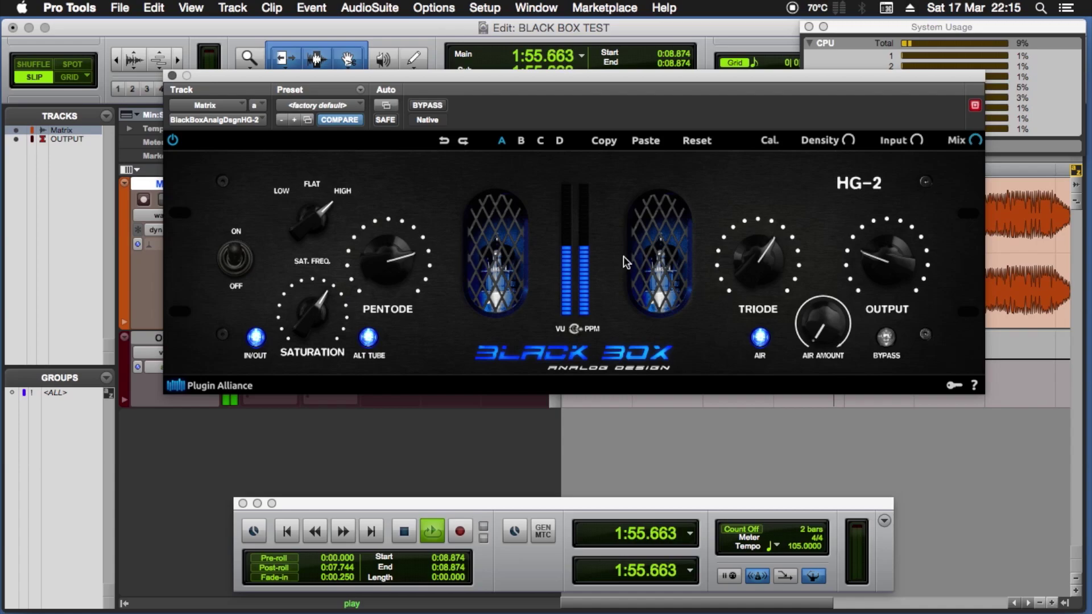
{"action": "left_click_drag", "start_coordinate": [763, 271], "coordinate": [771, 215]}
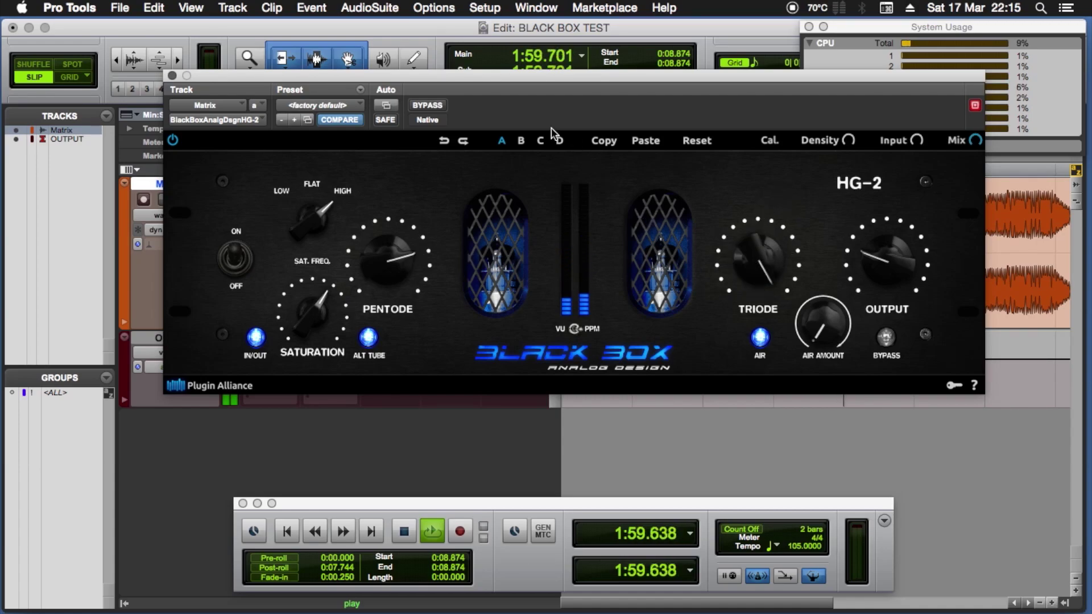
{"action": "left_click", "coordinate": [436, 108]}
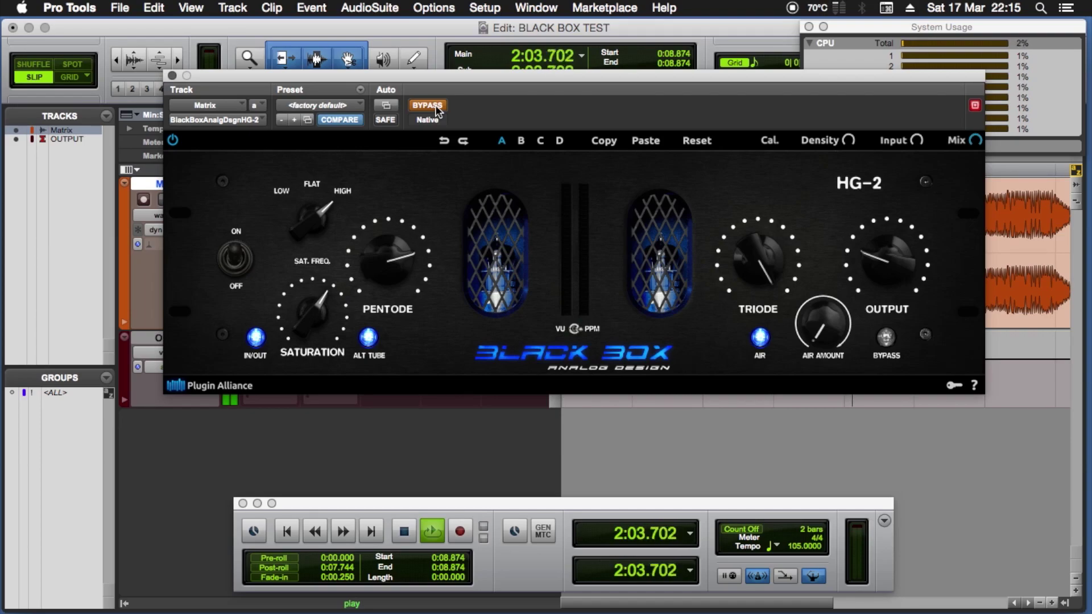
{"action": "left_click", "coordinate": [436, 108]}
Step: Return Sat. Freq. to Flat with Output trimmed slightly lower, and compare against the bypassed signal
{"action": "left_click_drag", "start_coordinate": [327, 199], "coordinate": [326, 207]}
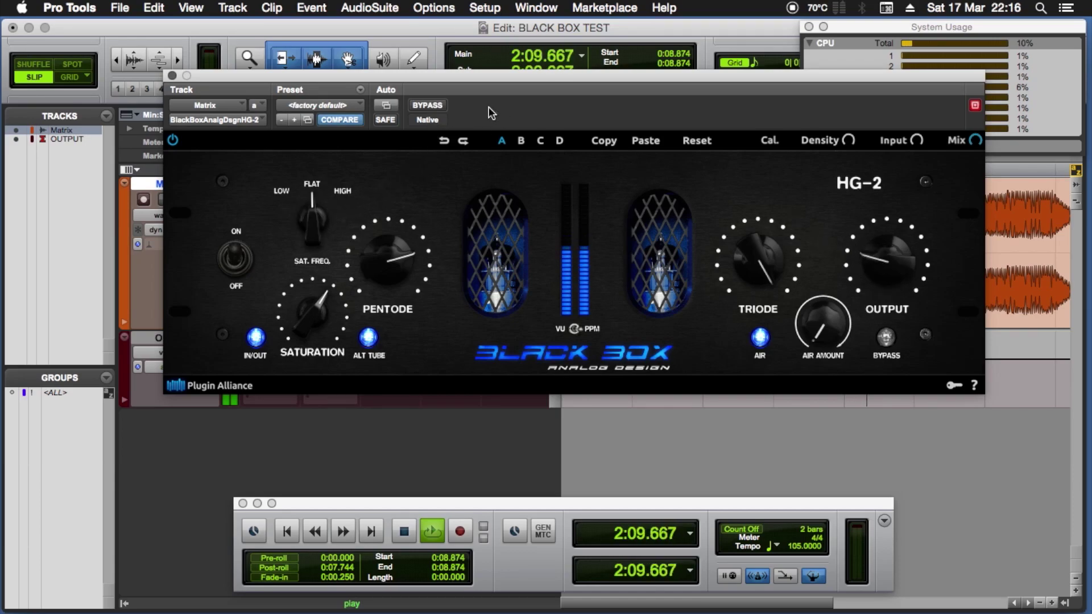
{"action": "left_click", "coordinate": [438, 107]}
{"action": "left_click", "coordinate": [438, 107]}
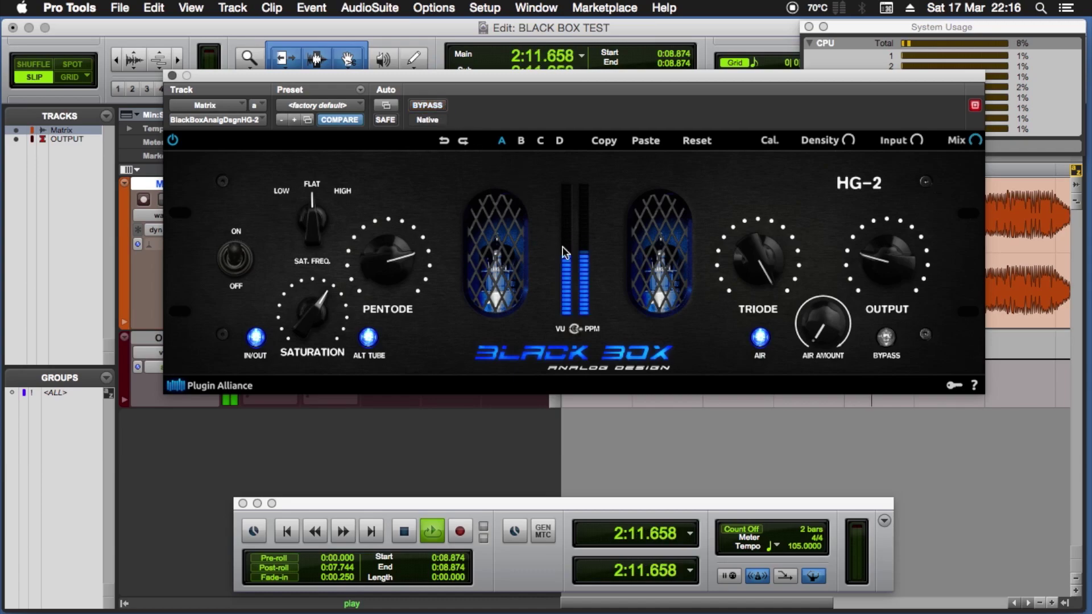
Step: Lower Output to about 9 o'clock and check the level match by toggling the plug-in bypass
{"action": "left_click", "coordinate": [879, 264]}
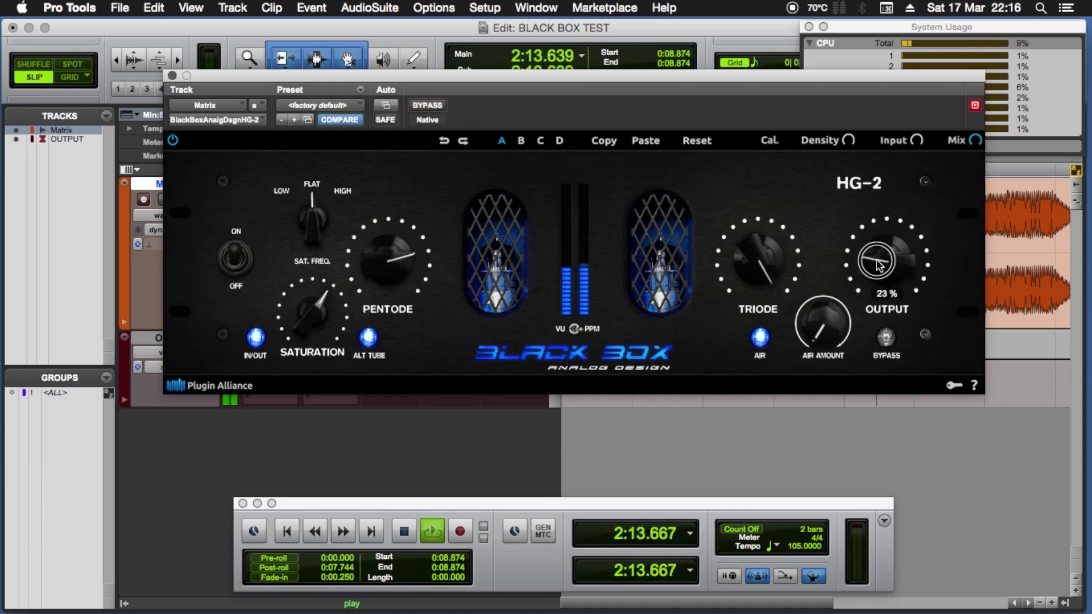
{"action": "left_click", "coordinate": [425, 104]}
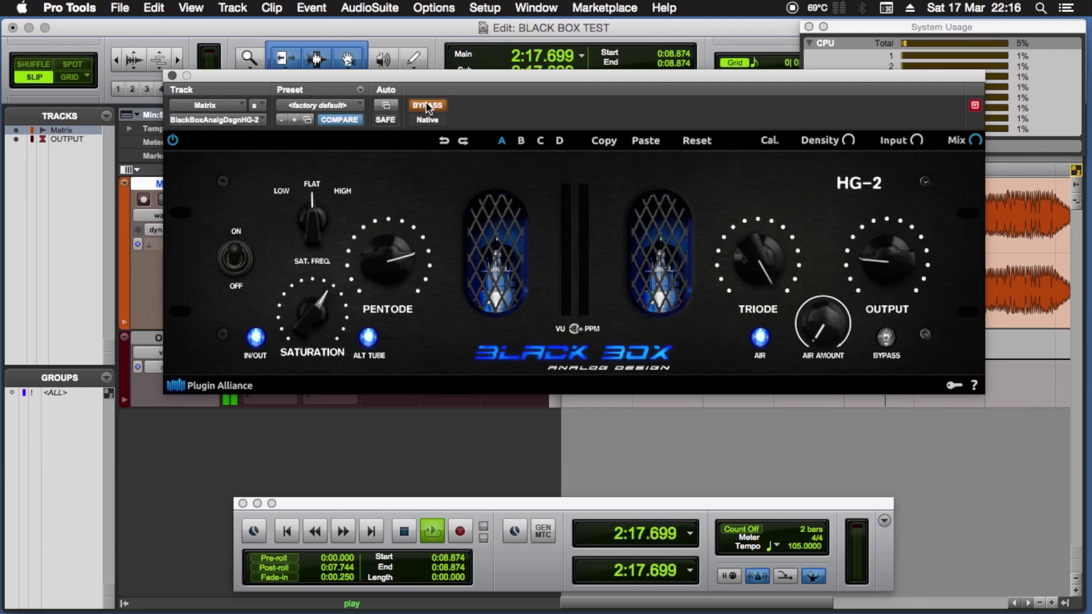
{"action": "left_click", "coordinate": [426, 104]}
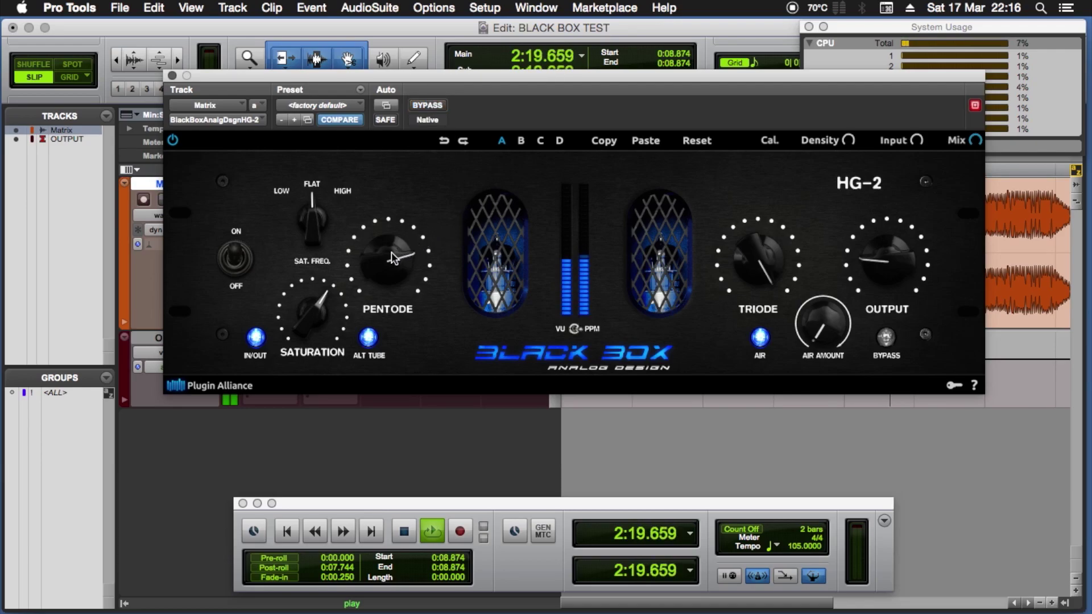
Step: Turn the HG-2's Saturation, Pentode and Air Amount all up to maximum
{"action": "mouse_move", "coordinate": [323, 307]}
{"action": "left_click_drag", "start_coordinate": [323, 310], "coordinate": [346, 259]}
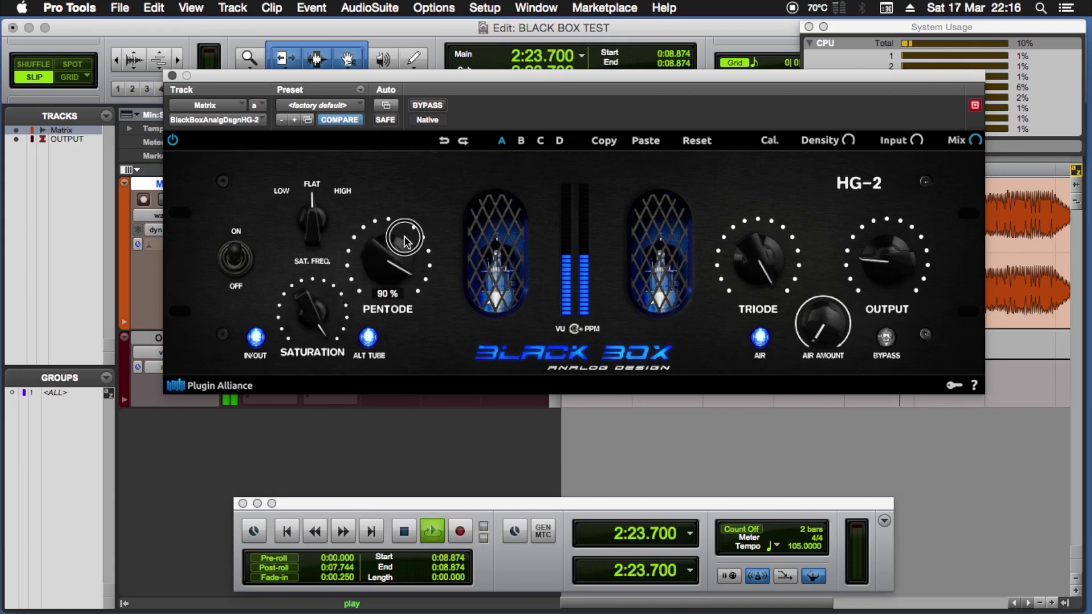
{"action": "left_click_drag", "start_coordinate": [829, 336], "coordinate": [856, 125]}
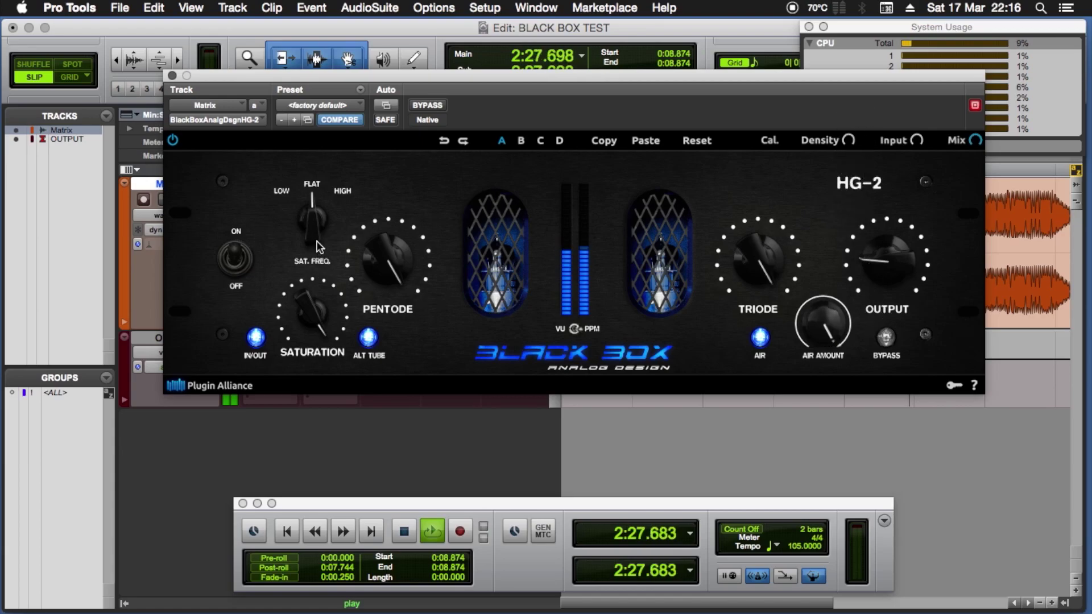
Step: Raise Output to about 10 o'clock, lower Triode to about 2 o'clock and turn Pentode down to minimum
{"action": "mouse_move", "coordinate": [877, 273]}
{"action": "left_mouse_down"}
{"action": "mouse_move", "coordinate": [881, 236]}
{"action": "mouse_move", "coordinate": [876, 280]}
{"action": "mouse_move", "coordinate": [871, 234]}
{"action": "mouse_move", "coordinate": [870, 260]}
{"action": "mouse_move", "coordinate": [888, 257]}
{"action": "mouse_move", "coordinate": [870, 268]}
{"action": "mouse_move", "coordinate": [885, 246]}
{"action": "mouse_move", "coordinate": [881, 269]}
{"action": "left_mouse_up"}
{"action": "mouse_move", "coordinate": [750, 268]}
{"action": "left_mouse_down"}
{"action": "mouse_move", "coordinate": [739, 284]}
{"action": "mouse_move", "coordinate": [736, 268]}
{"action": "left_mouse_up"}
{"action": "left_click_drag", "start_coordinate": [392, 254], "coordinate": [406, 327]}
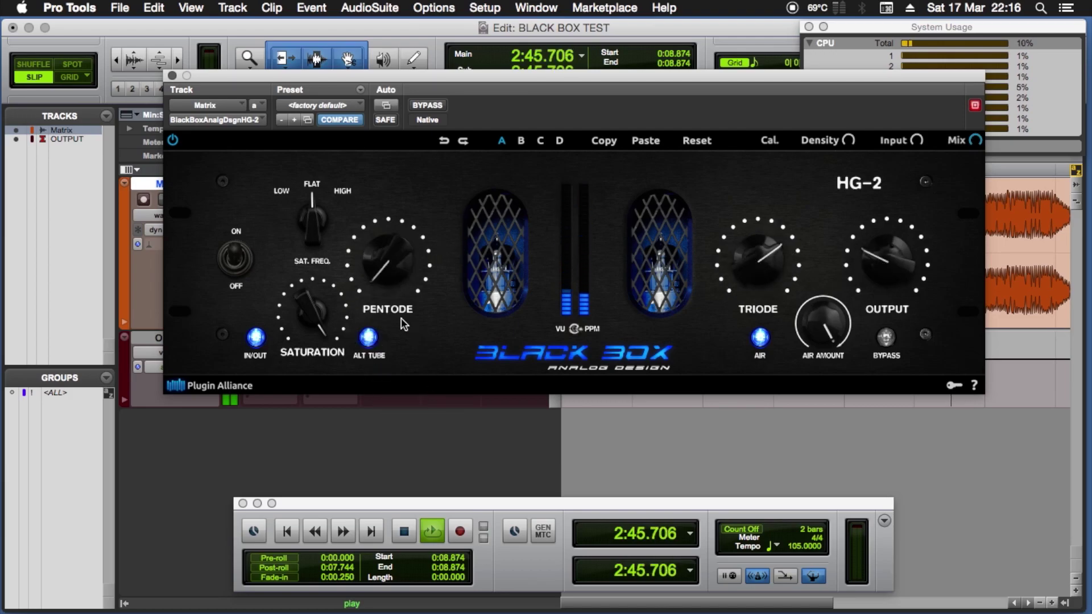
Step: Set Pentode to about 9:30, Triode to maximum and Output to about 12 o'clock, and compare against the bypassed signal
{"action": "left_click_drag", "start_coordinate": [370, 254], "coordinate": [372, 244]}
{"action": "left_click_drag", "start_coordinate": [763, 266], "coordinate": [761, 242]}
{"action": "left_click_drag", "start_coordinate": [860, 248], "coordinate": [860, 228]}
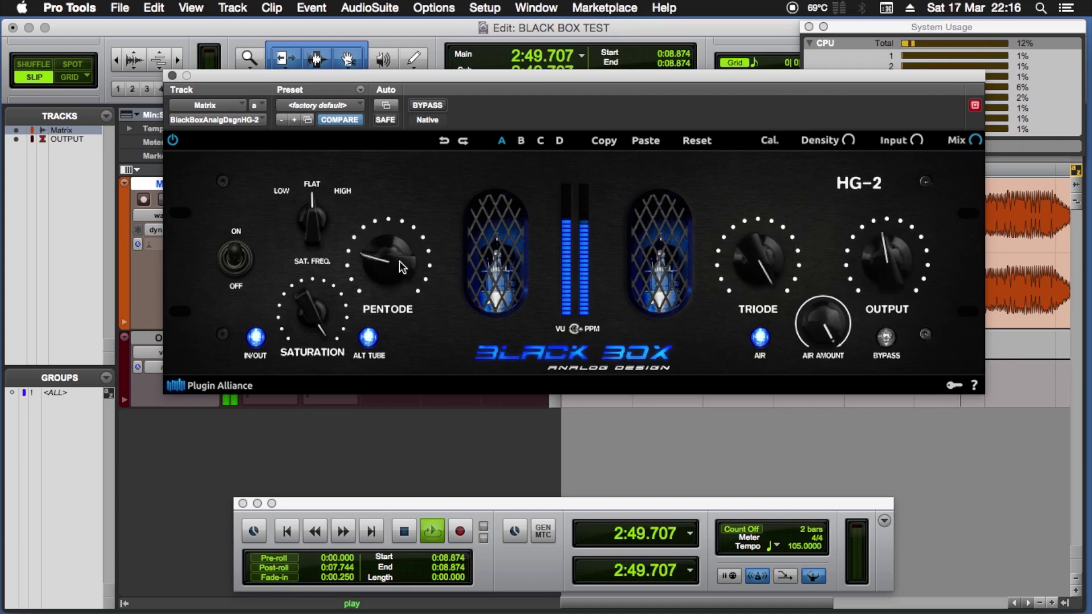
{"action": "left_click", "coordinate": [439, 103]}
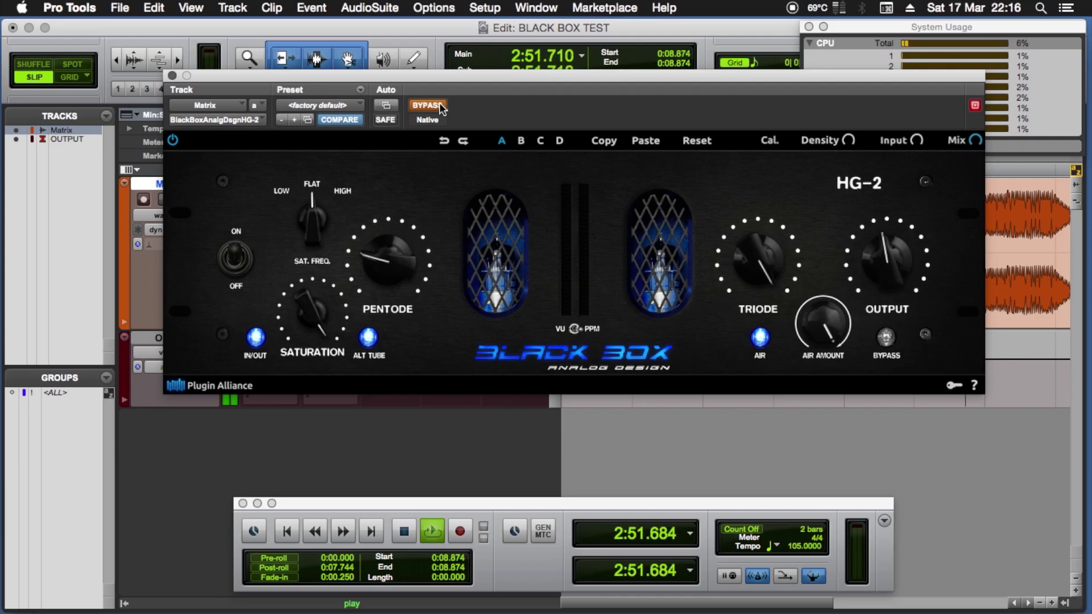
{"action": "left_click", "coordinate": [442, 108]}
Step: Switch Air off with Air Amount at minimum, lower Saturation to about 3 o'clock, and compare with the plug-in bypassed
{"action": "left_click_drag", "start_coordinate": [827, 318], "coordinate": [760, 424]}
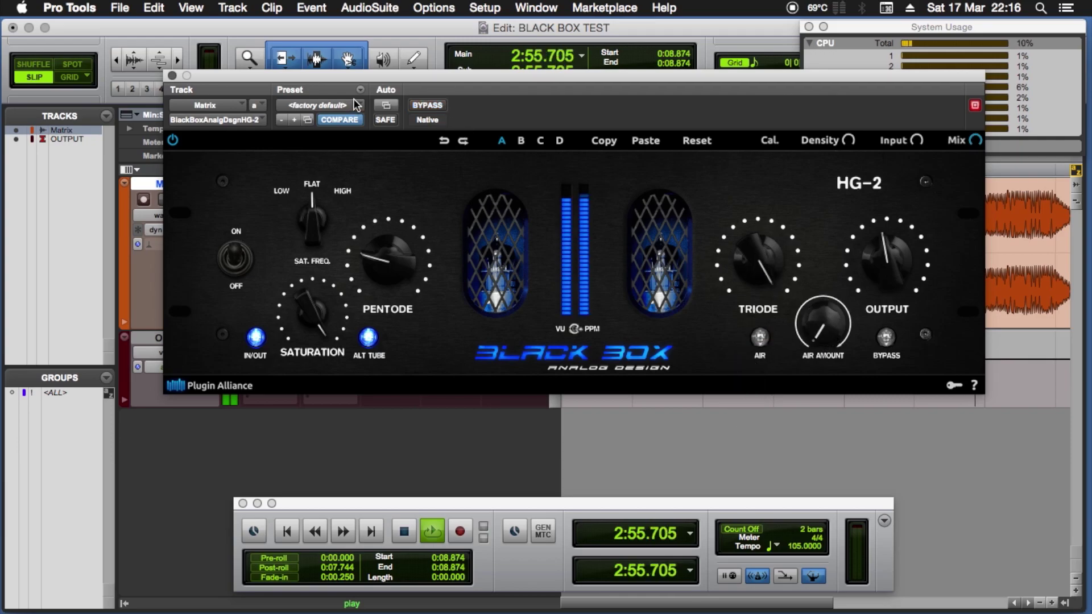
{"action": "left_click_drag", "start_coordinate": [309, 310], "coordinate": [297, 314]}
{"action": "left_click", "coordinate": [425, 104]}
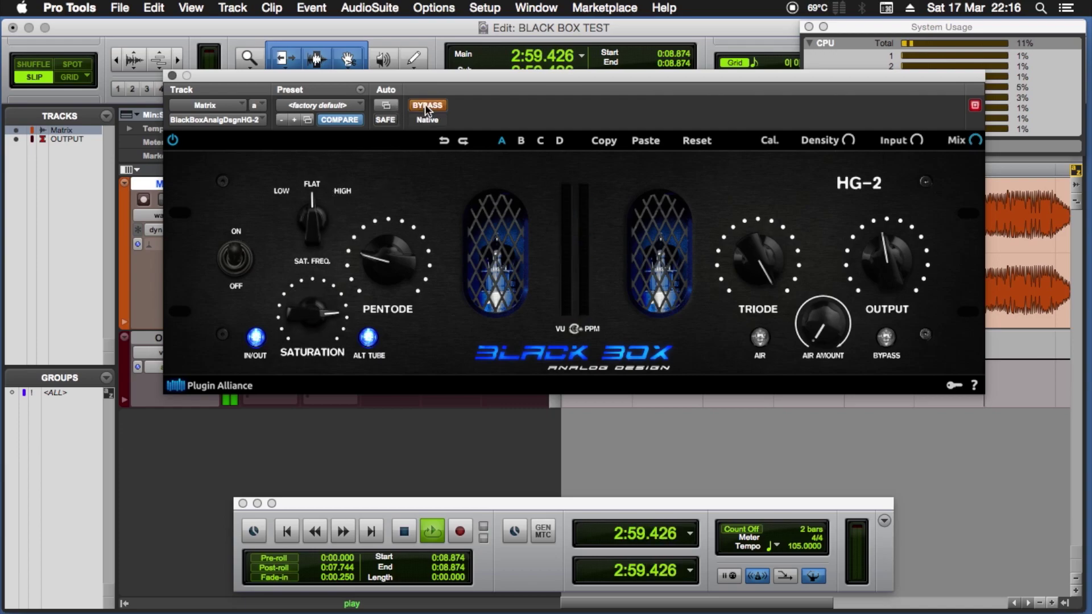
{"action": "left_click", "coordinate": [424, 104]}
Step: Ease Pentode back to just below 9 o'clock and compare the result by toggling the plug-in bypass
{"action": "mouse_move", "coordinate": [385, 253]}
{"action": "left_mouse_down"}
{"action": "mouse_move", "coordinate": [385, 263]}
{"action": "mouse_move", "coordinate": [386, 252]}
{"action": "left_mouse_up"}
{"action": "left_click", "coordinate": [436, 105]}
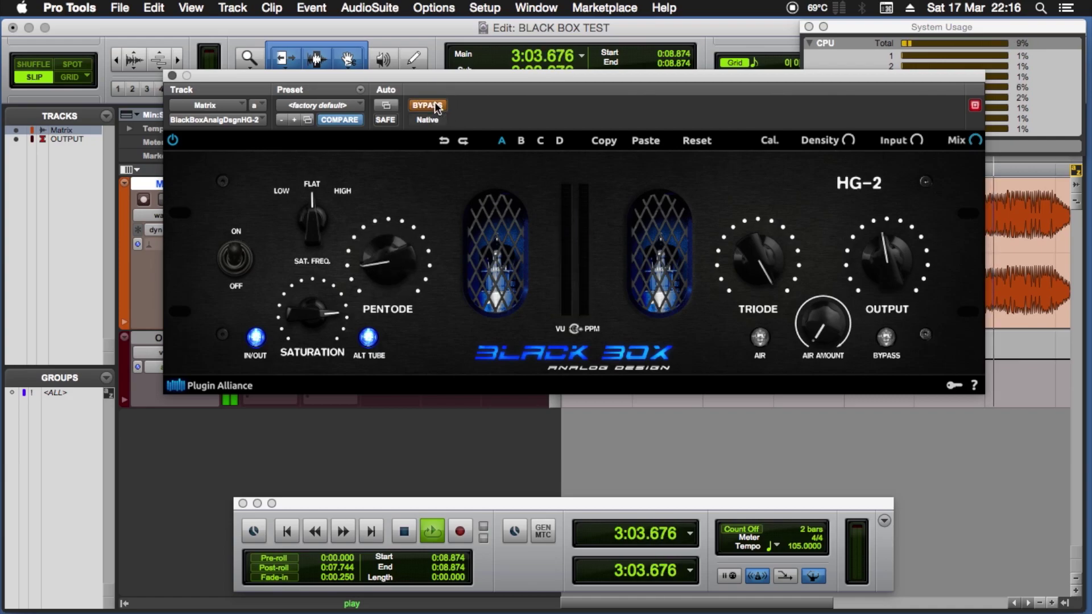
{"action": "left_click", "coordinate": [438, 104]}
Step: Switch Sat. Freq. to Low and compare the processed sound with the bypassed signal
{"action": "left_click_drag", "start_coordinate": [312, 221], "coordinate": [304, 233]}
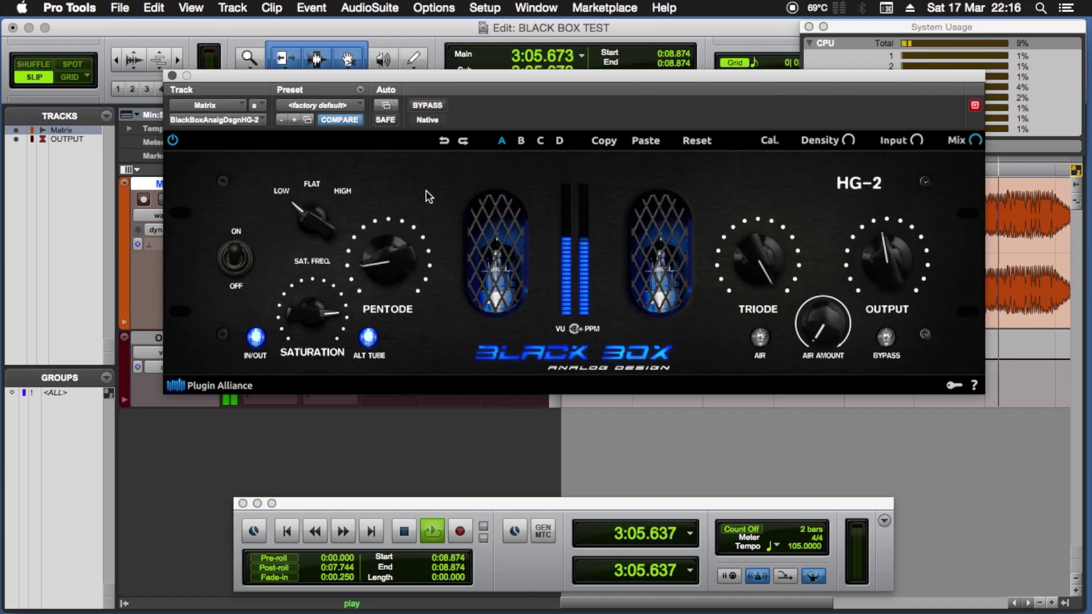
{"action": "left_click", "coordinate": [434, 106]}
{"action": "left_click", "coordinate": [435, 106]}
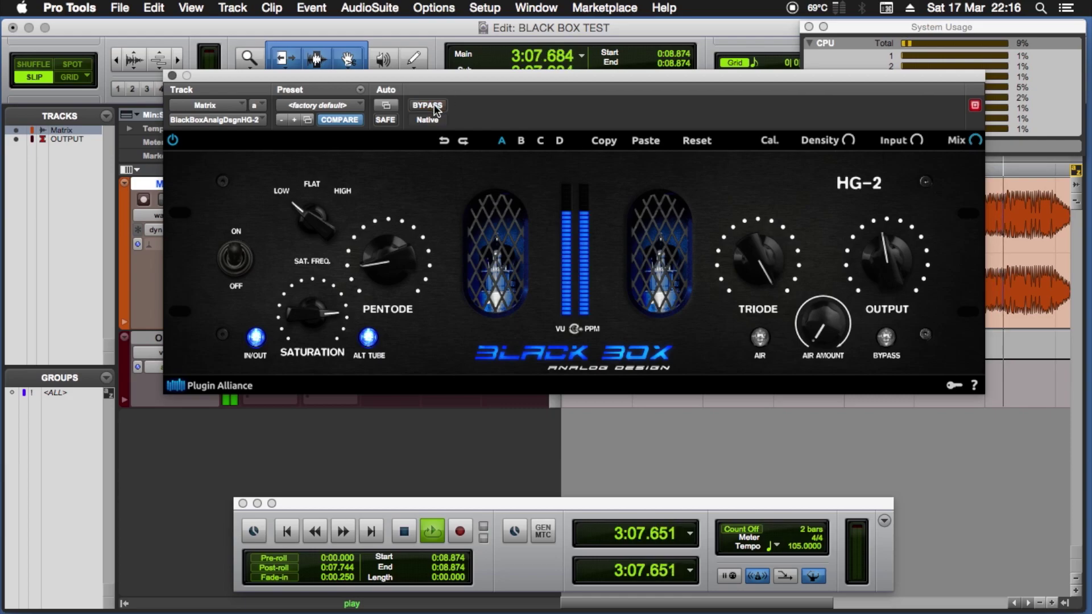
Step: Turn Saturation back up to maximum, raise Output to about 1:30, and check the level match against bypass
{"action": "left_click", "coordinate": [309, 312]}
{"action": "left_click_drag", "start_coordinate": [309, 311], "coordinate": [309, 293]}
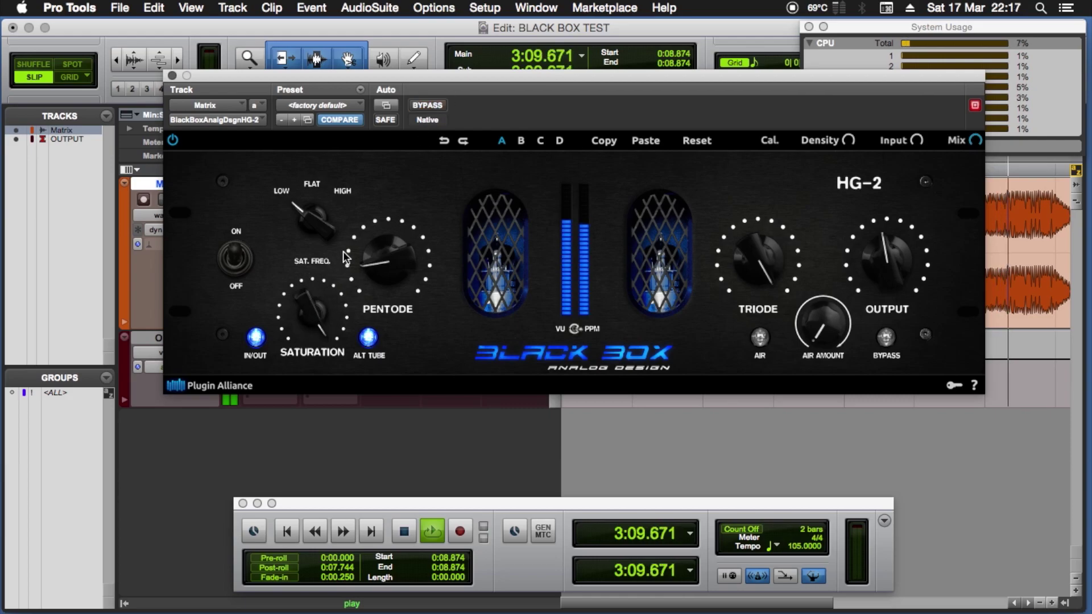
{"action": "left_click_drag", "start_coordinate": [871, 257], "coordinate": [880, 234]}
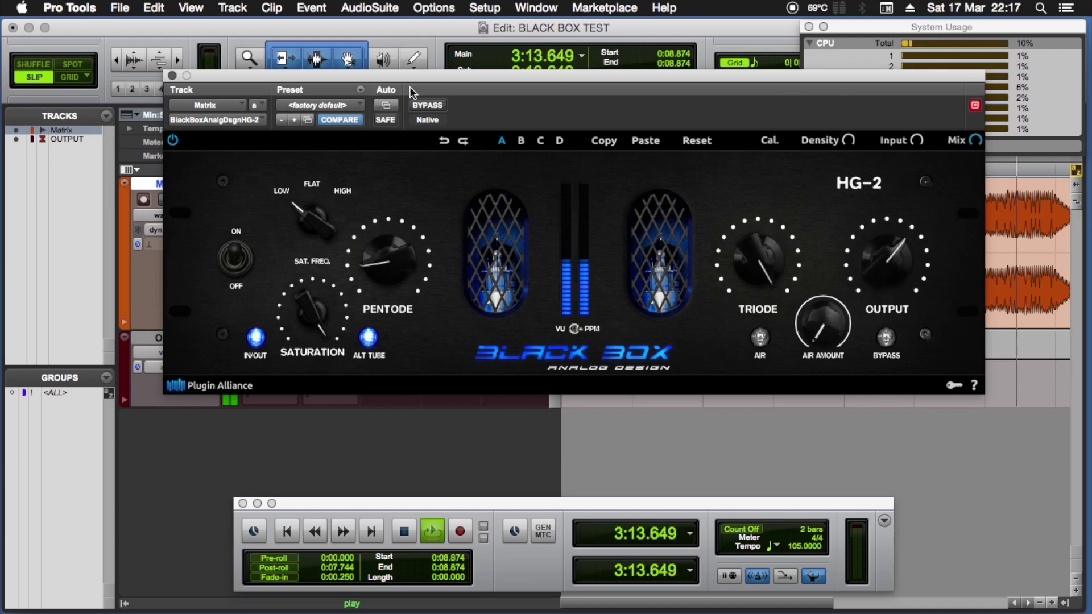
{"action": "left_click", "coordinate": [423, 106]}
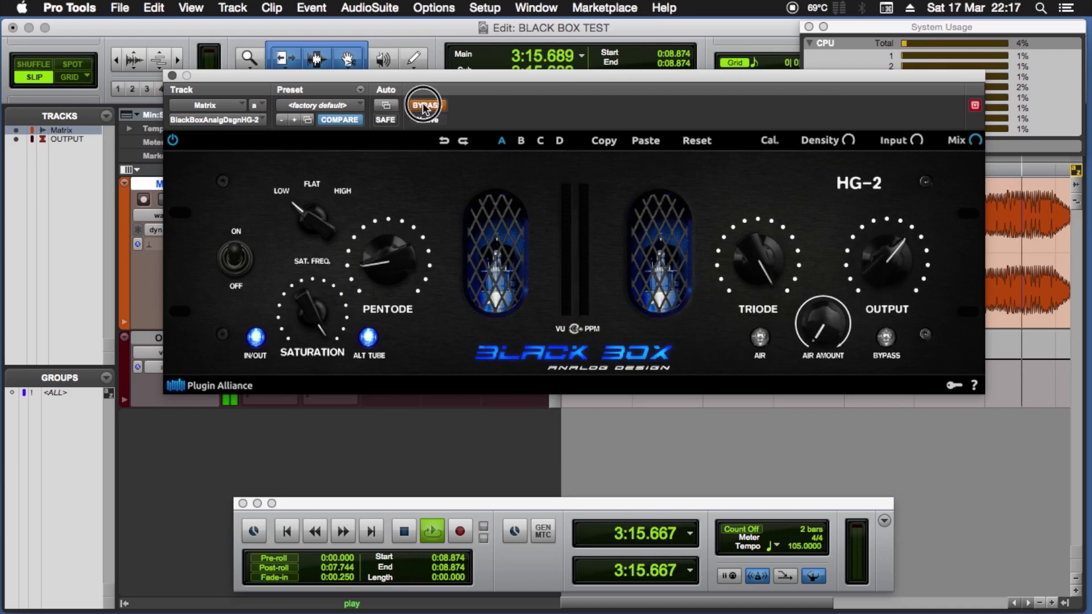
{"action": "left_click", "coordinate": [422, 104]}
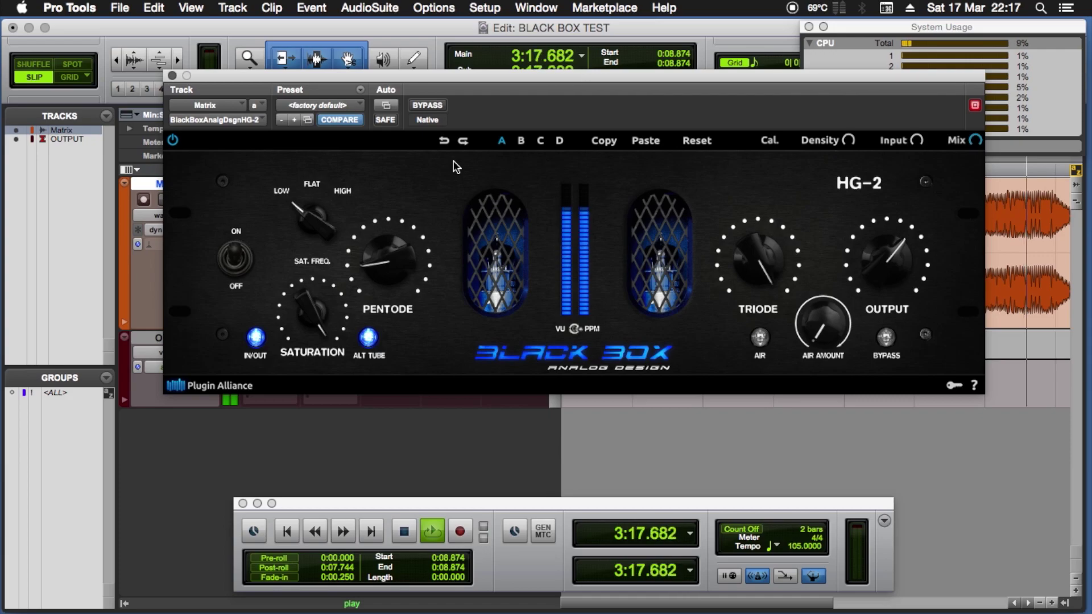